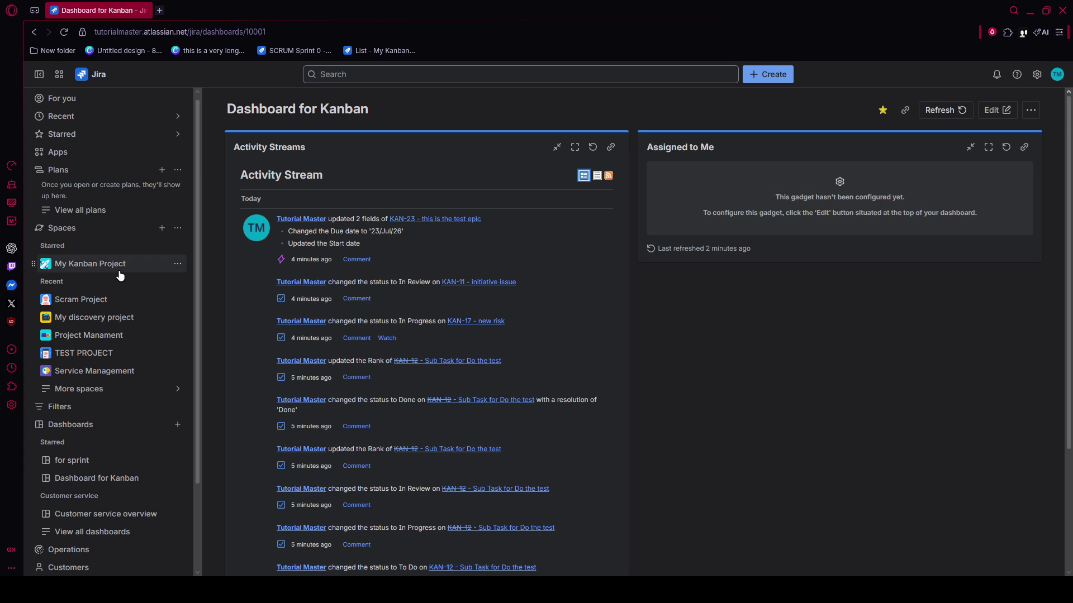
Step: Open the My Kanban Project board and dismiss its Quickstart guide
click(120, 274)
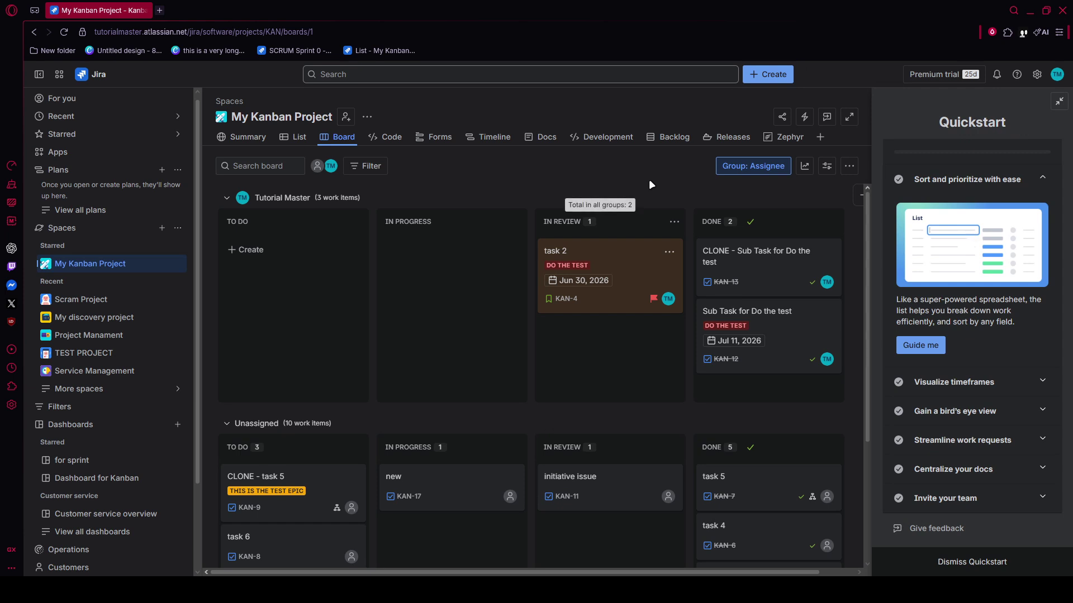
click(655, 197)
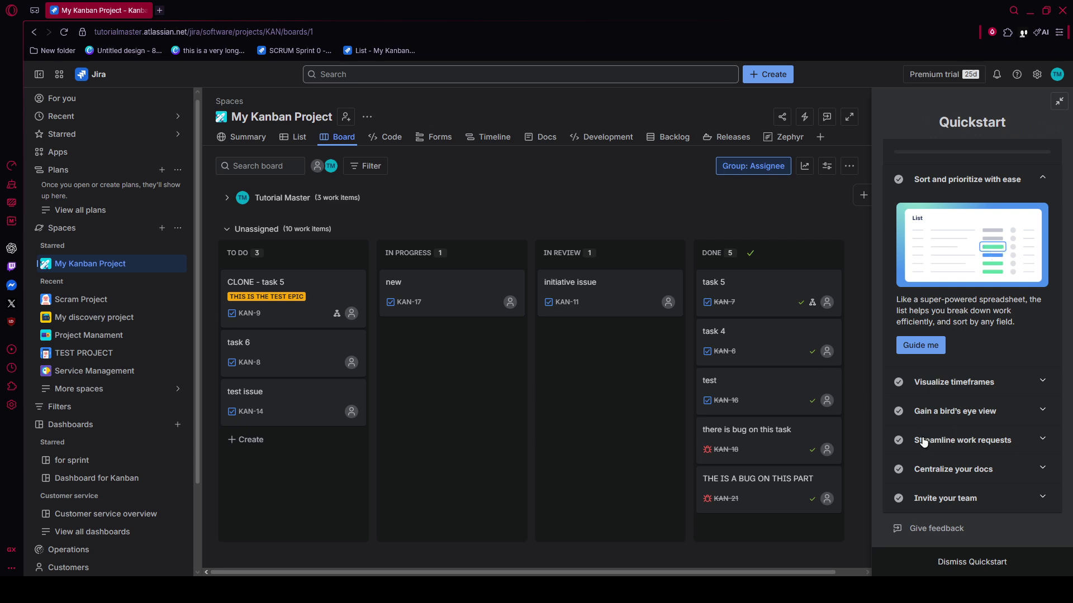
click(955, 563)
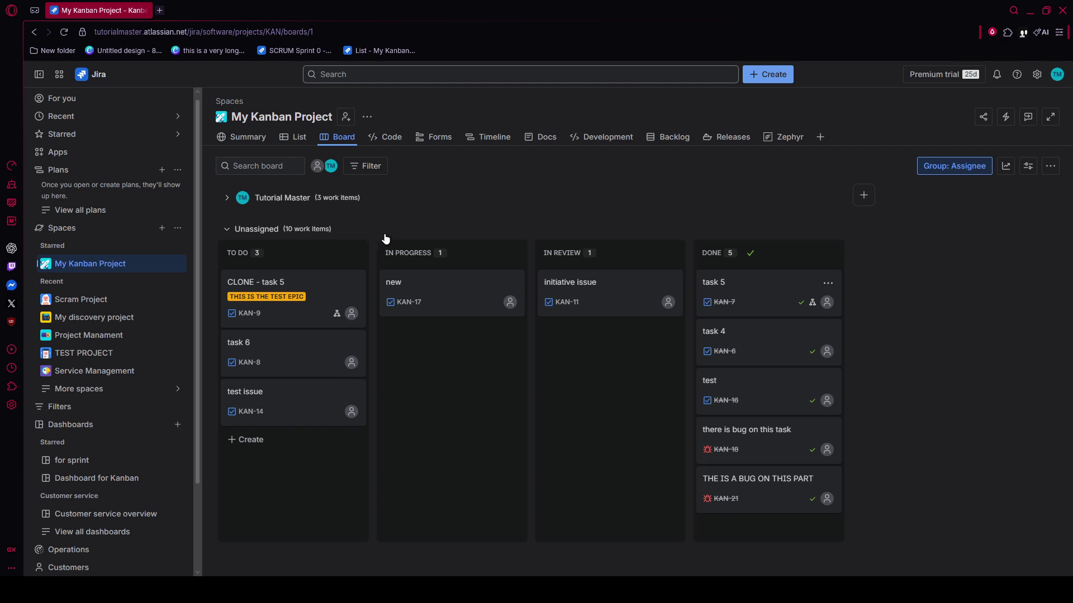
Step: Check which additional views can be added to the project navigation, and expand the first assignee group on the board
click(822, 137)
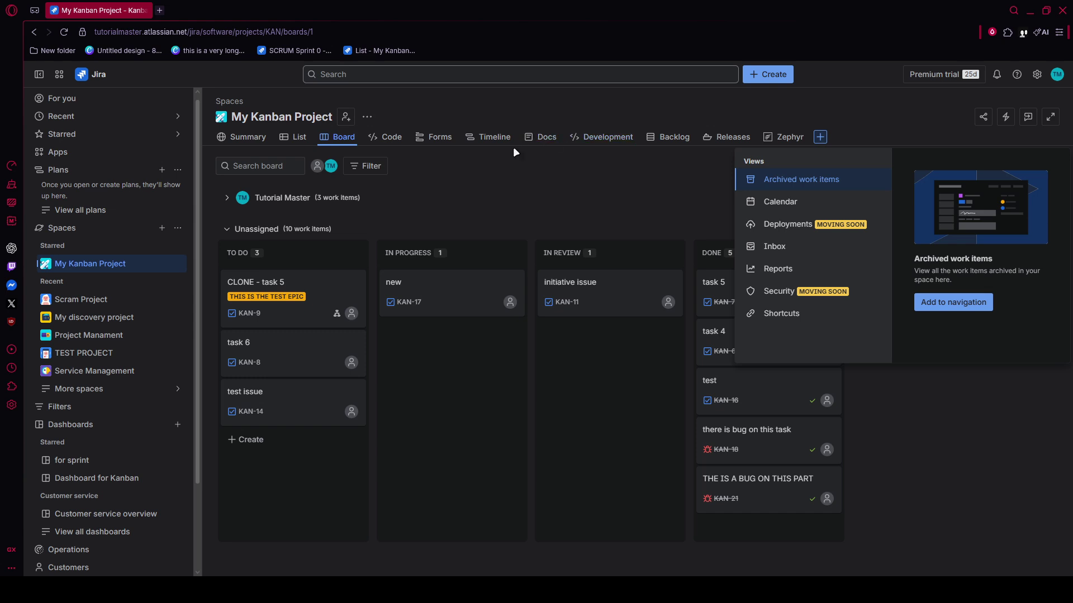
click(432, 199)
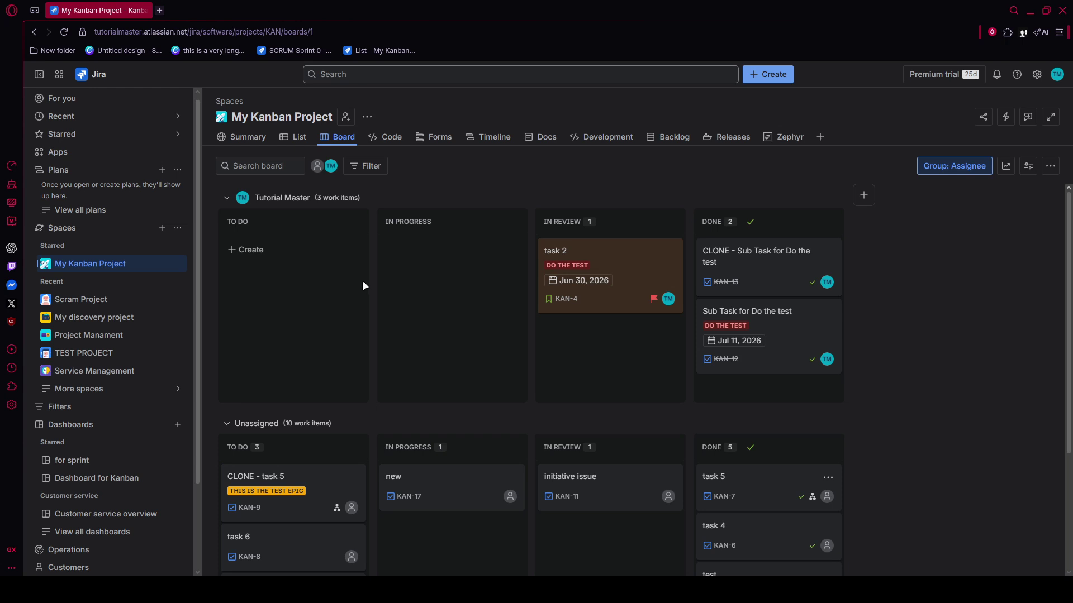
mouse_move(389, 260)
click(772, 74)
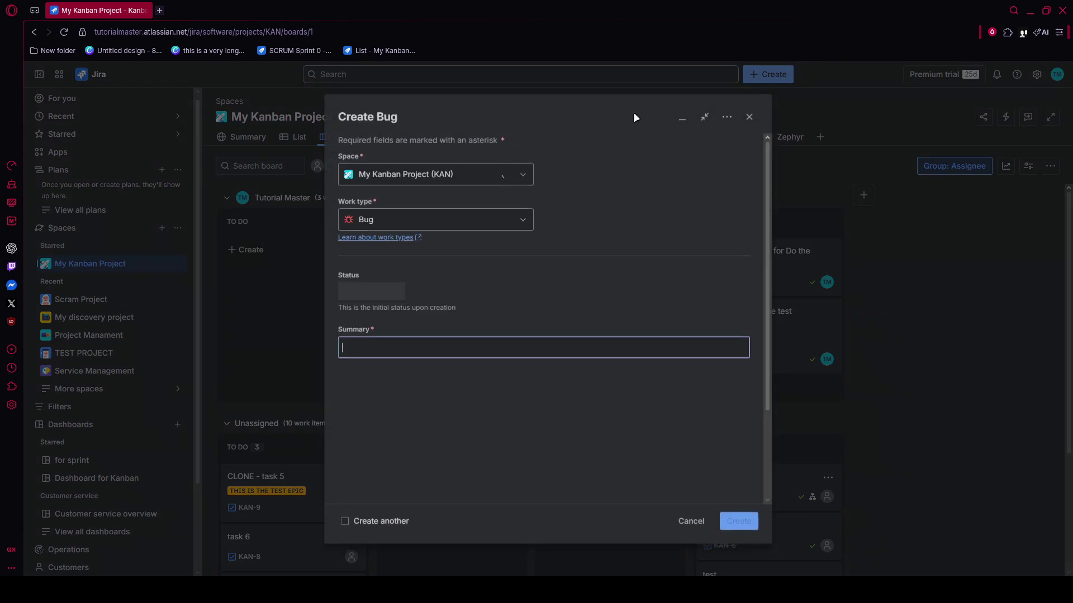
click(407, 223)
click(407, 226)
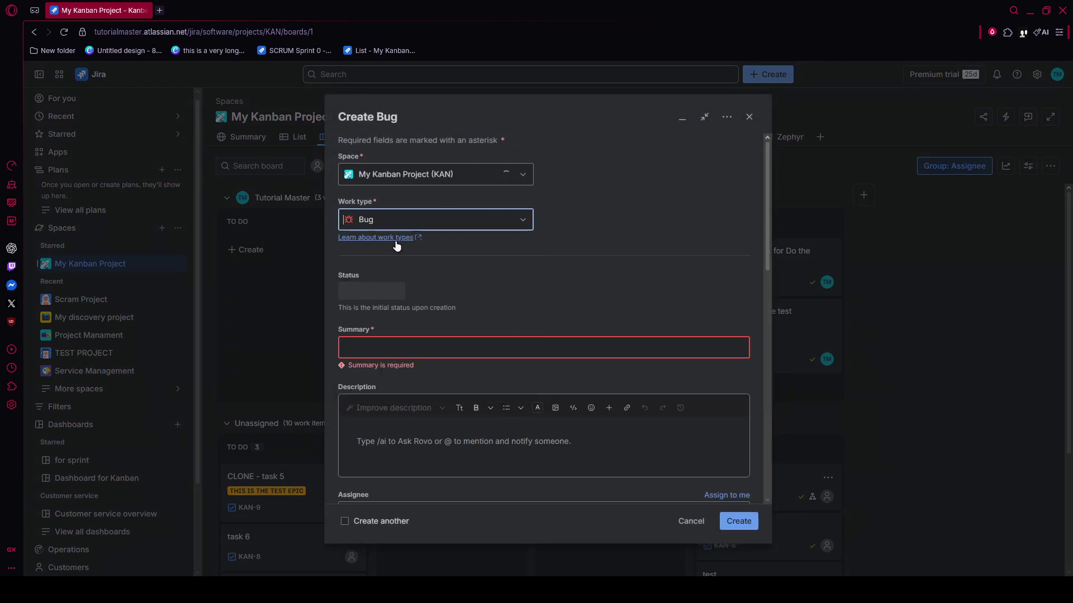
click(408, 226)
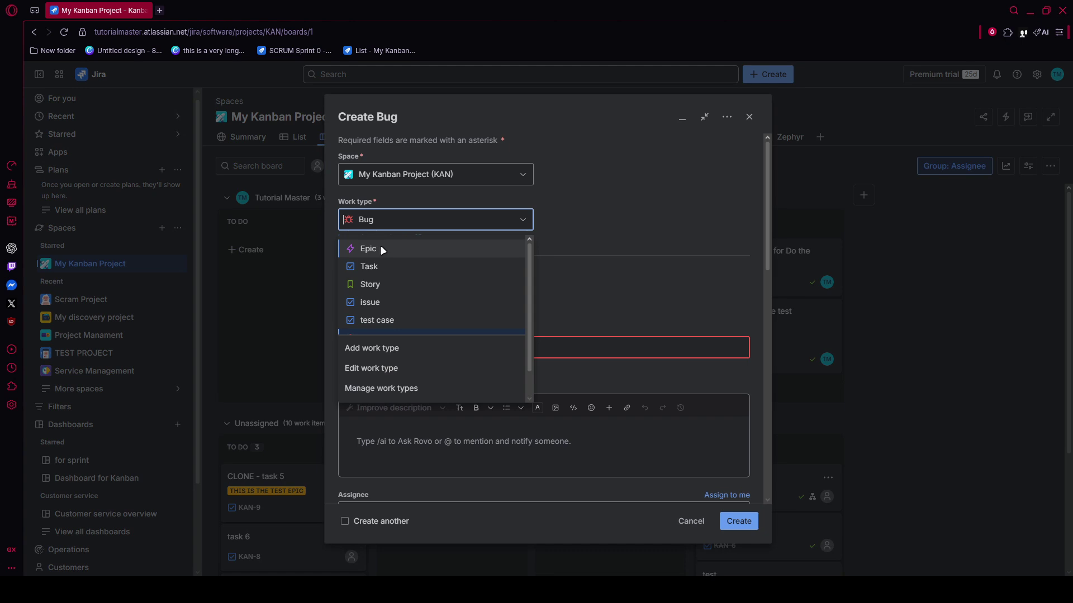
click(381, 246)
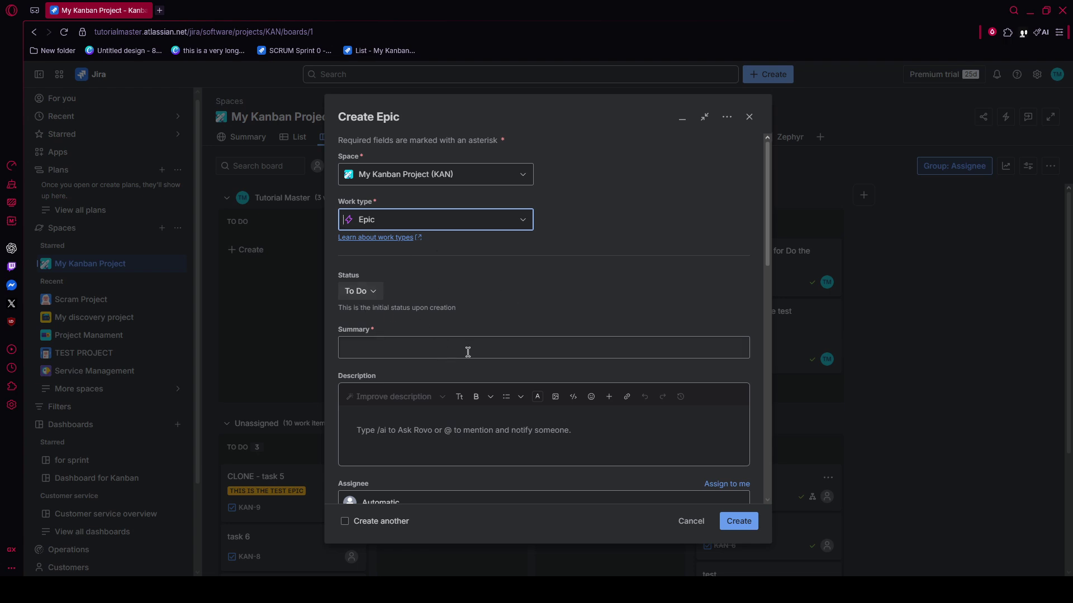
click(501, 339)
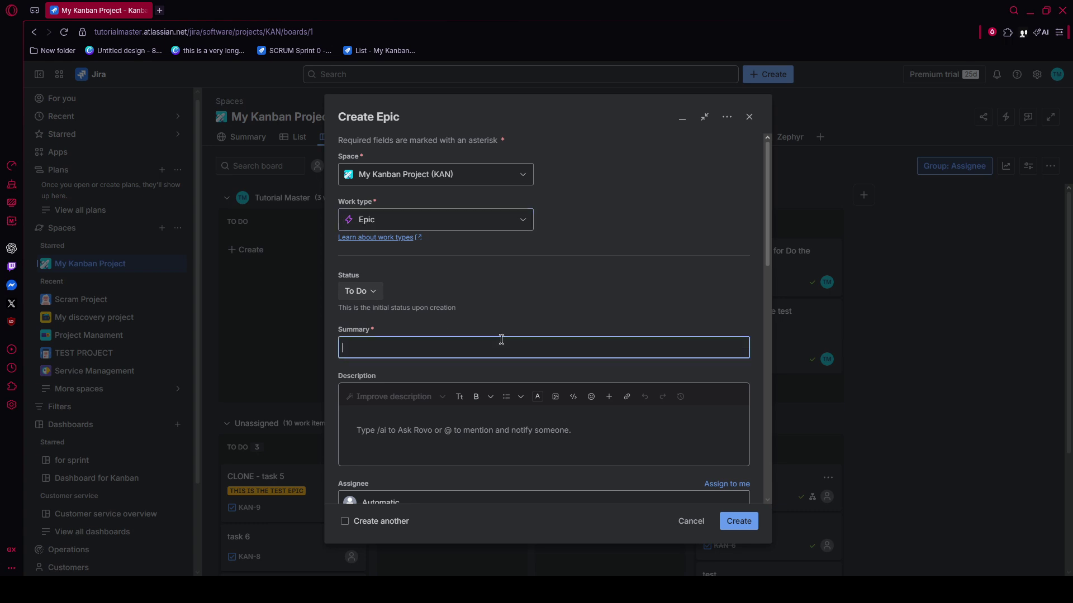
click(440, 369)
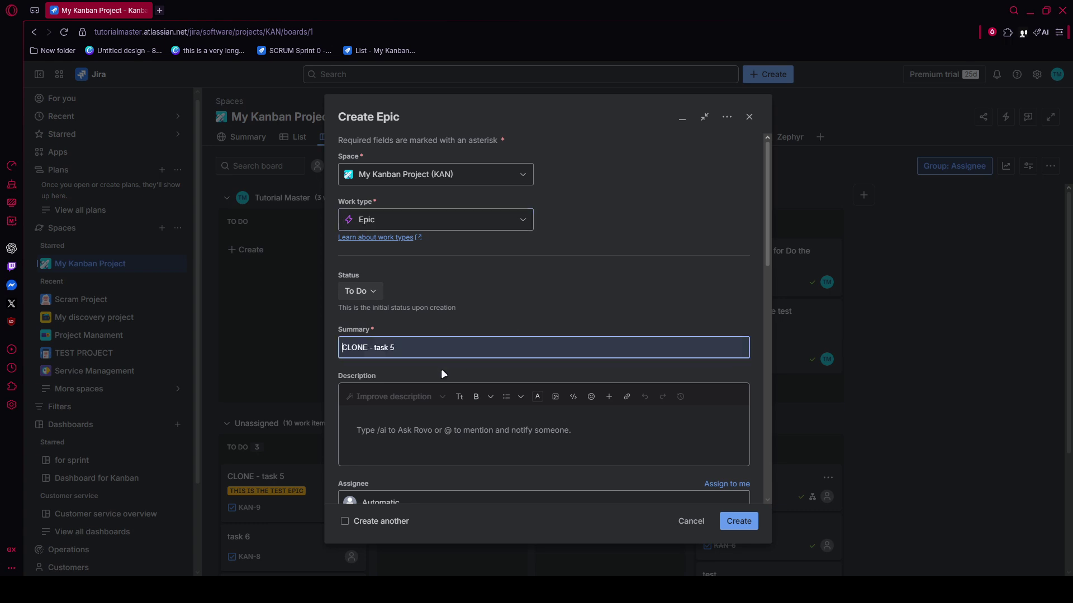
key(ctrl+a)
key(BackSpace)
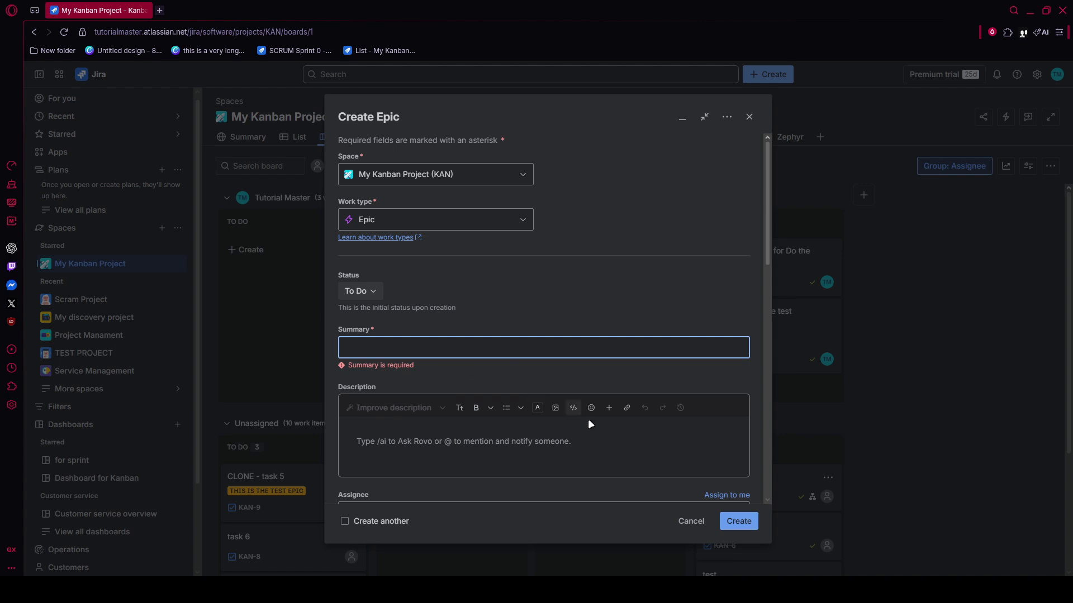
click(692, 520)
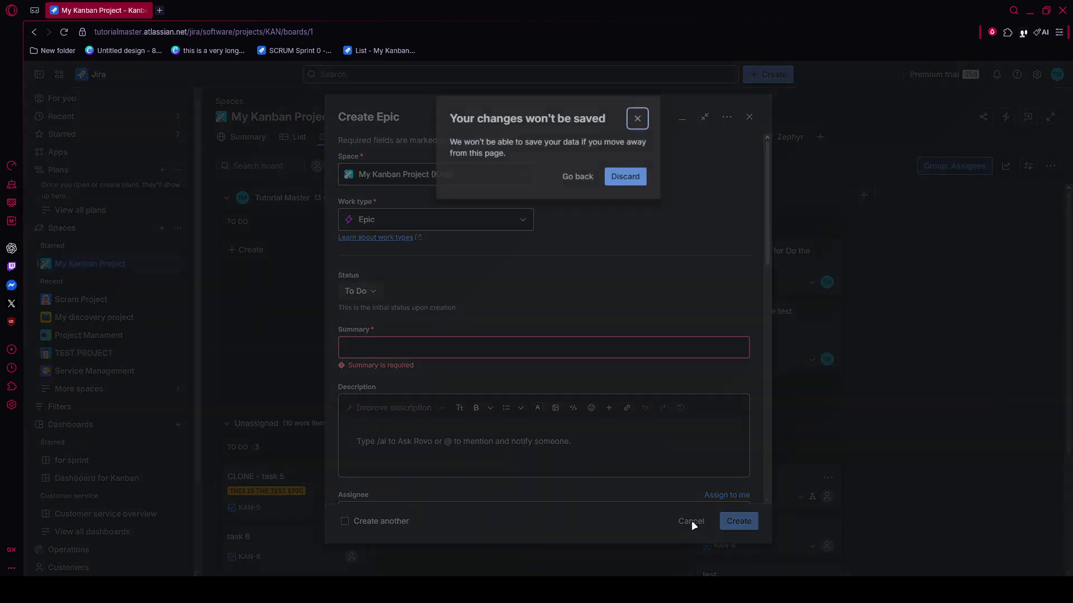
click(613, 175)
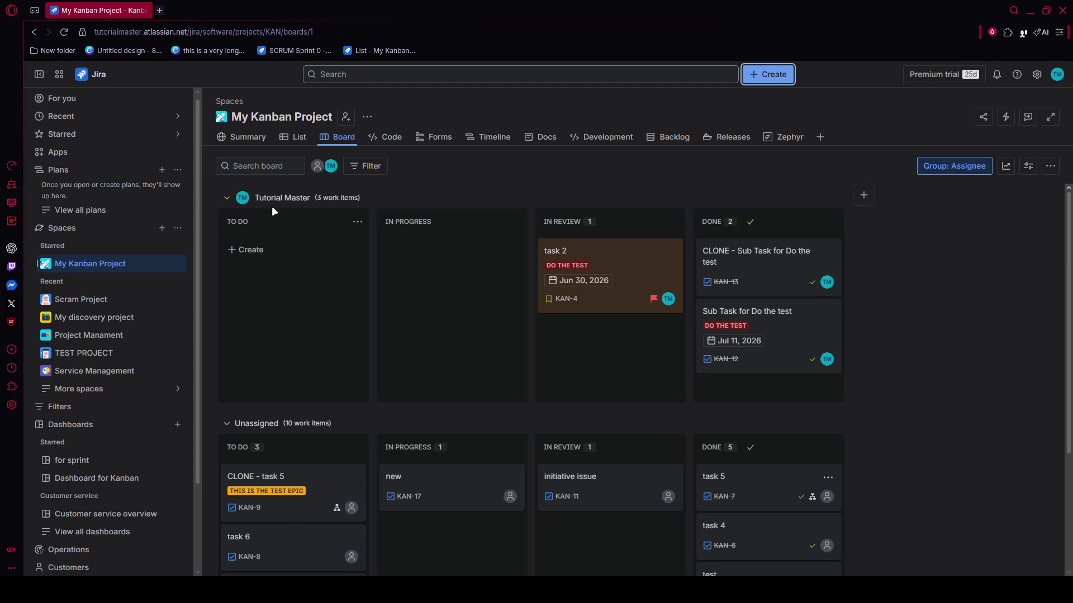
Step: Open work item KAN-19 (CLONE - task 2) from the project's list view and widen its details pane
click(294, 140)
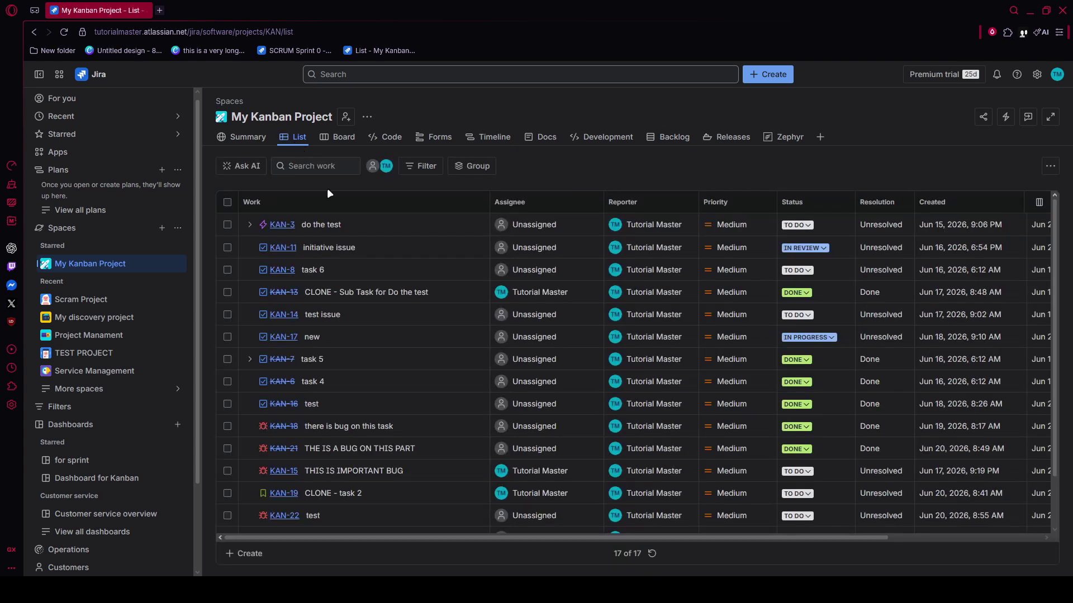
scroll(341, 394, down, 1)
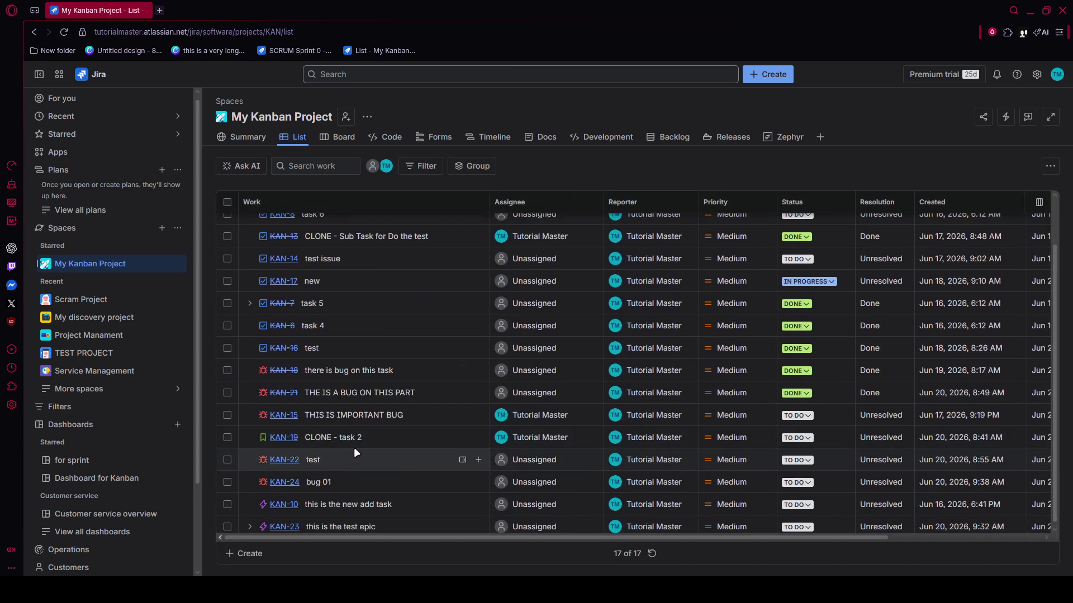
click(293, 441)
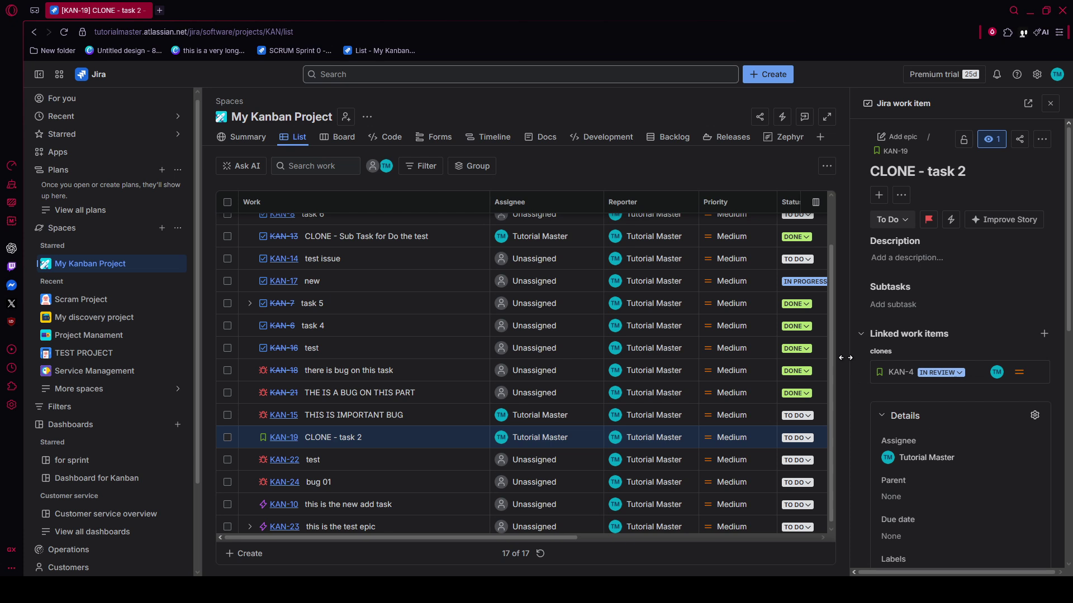
drag(845, 357, 770, 363)
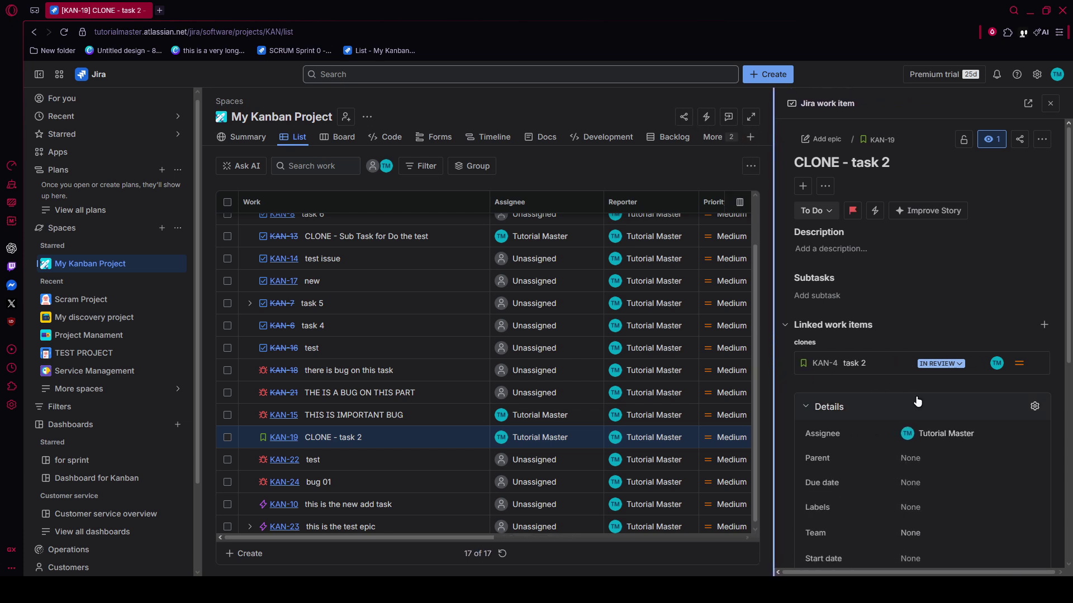
Step: Examine the fields, development and activity sections of KAN-19 and the additional actions available for it
scroll(899, 417, down, 2)
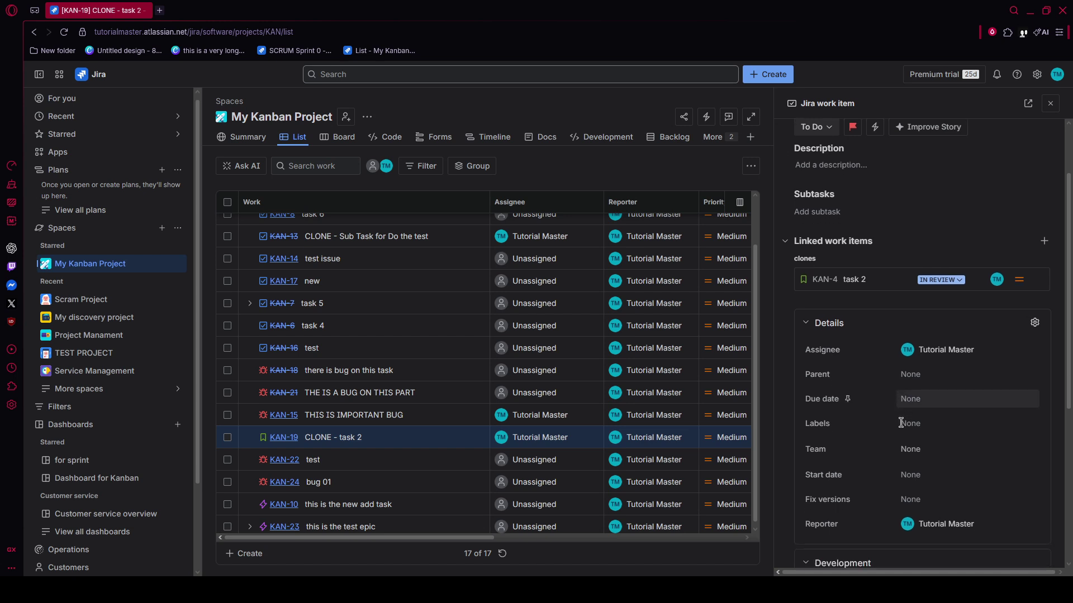
scroll(900, 422, down, 5)
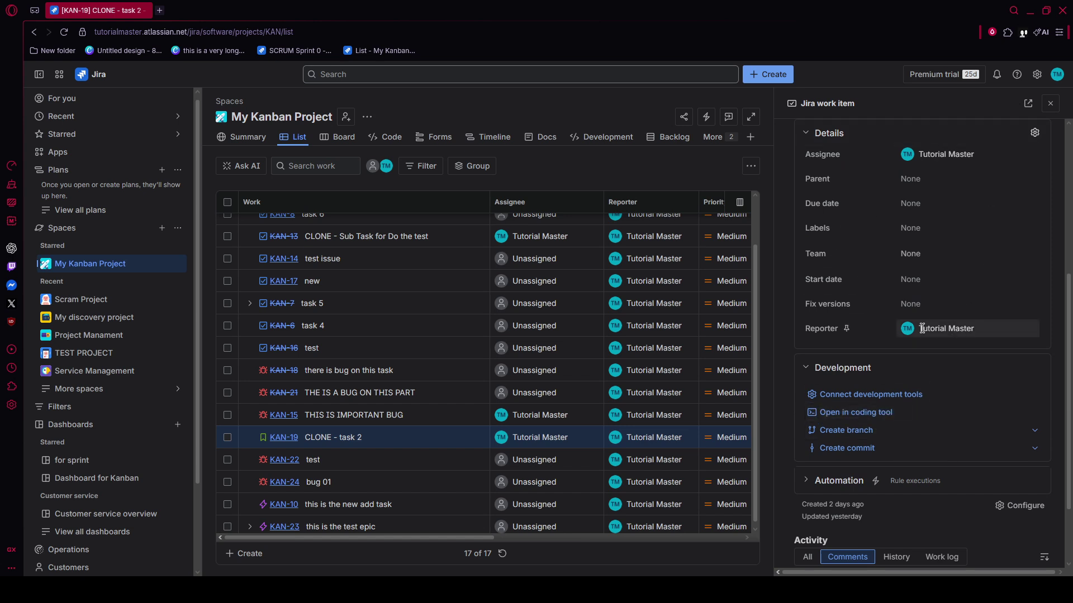
scroll(929, 347, down, 3)
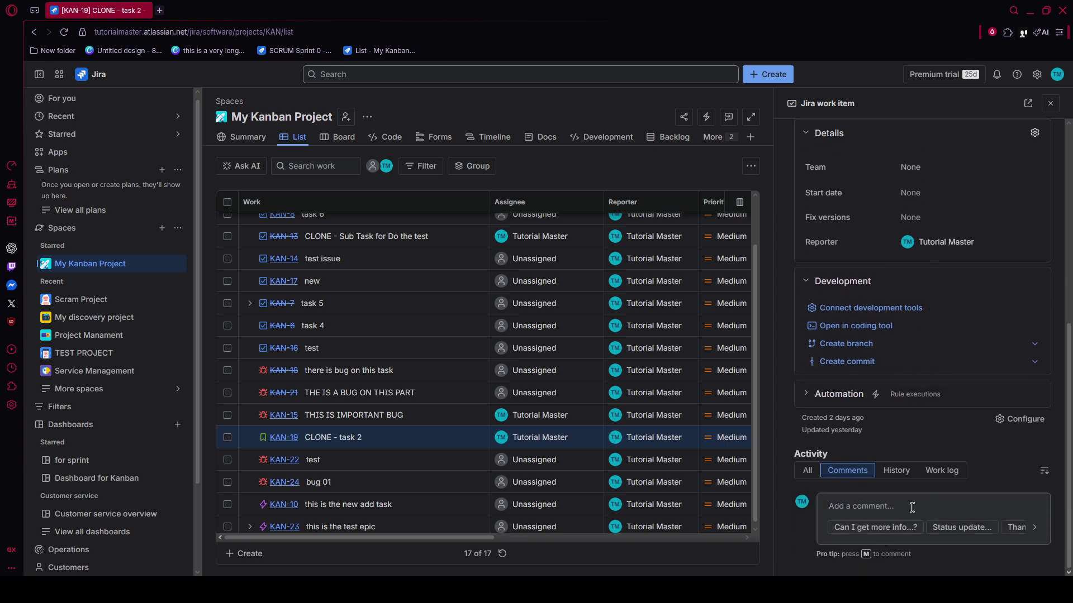
scroll(928, 491, up, 5)
scroll(929, 487, up, 5)
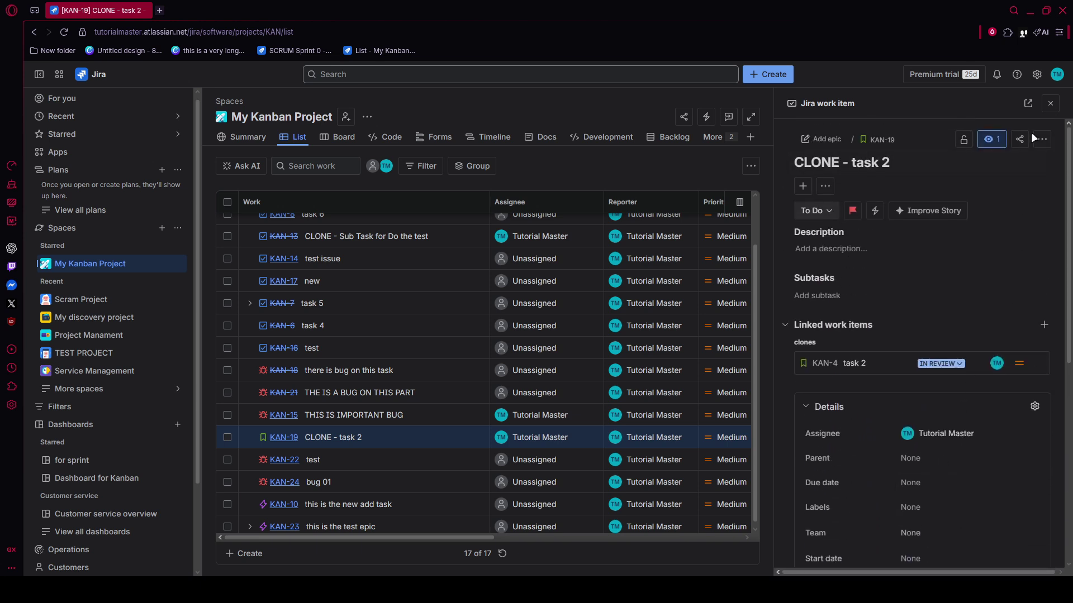
click(1039, 137)
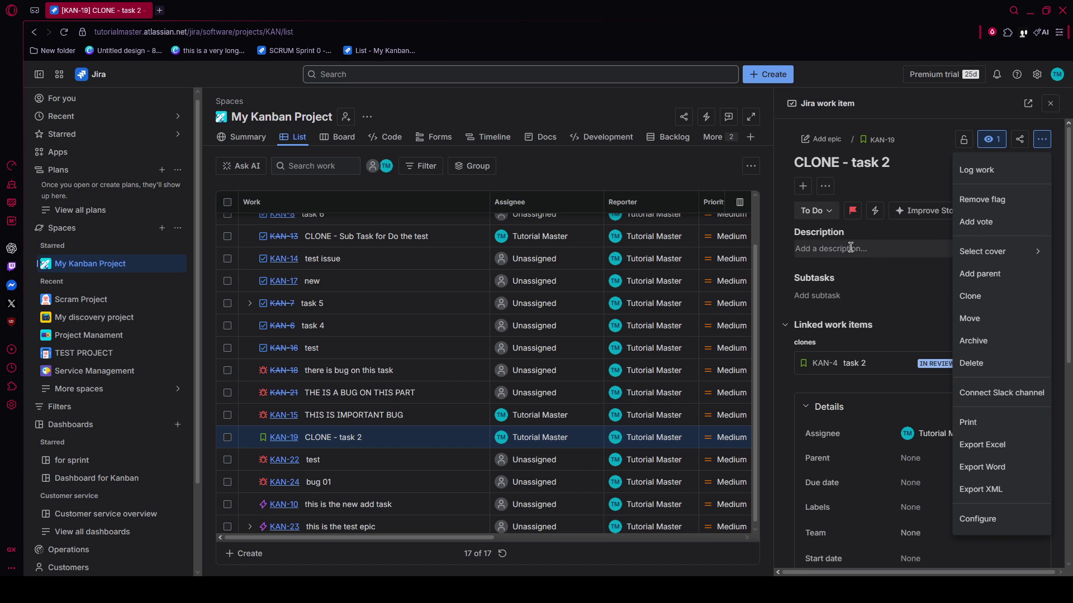
click(869, 271)
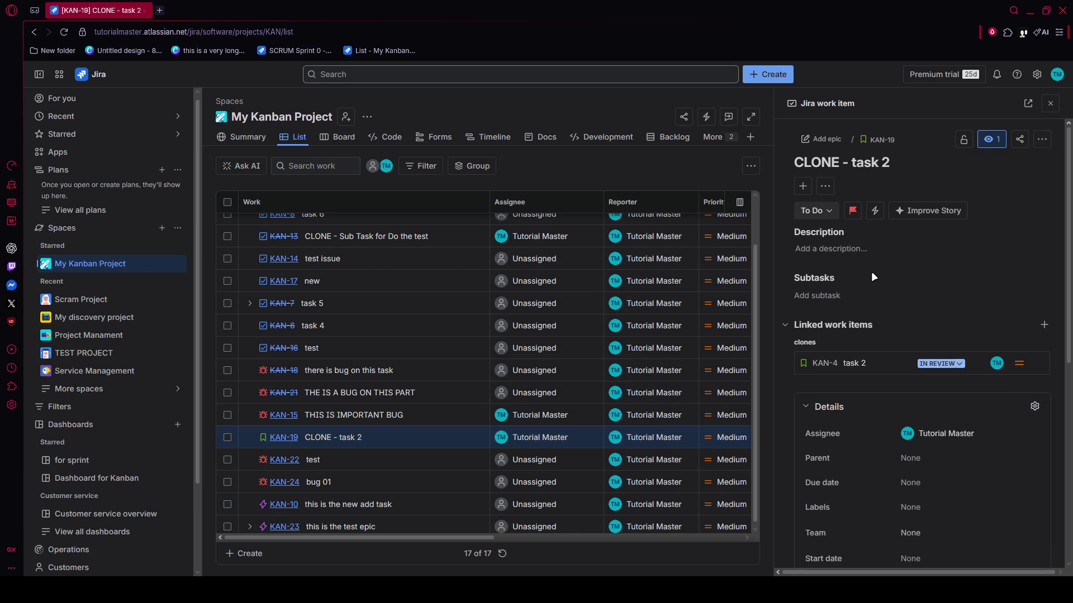
scroll(883, 427, down, 5)
scroll(882, 447, down, 1)
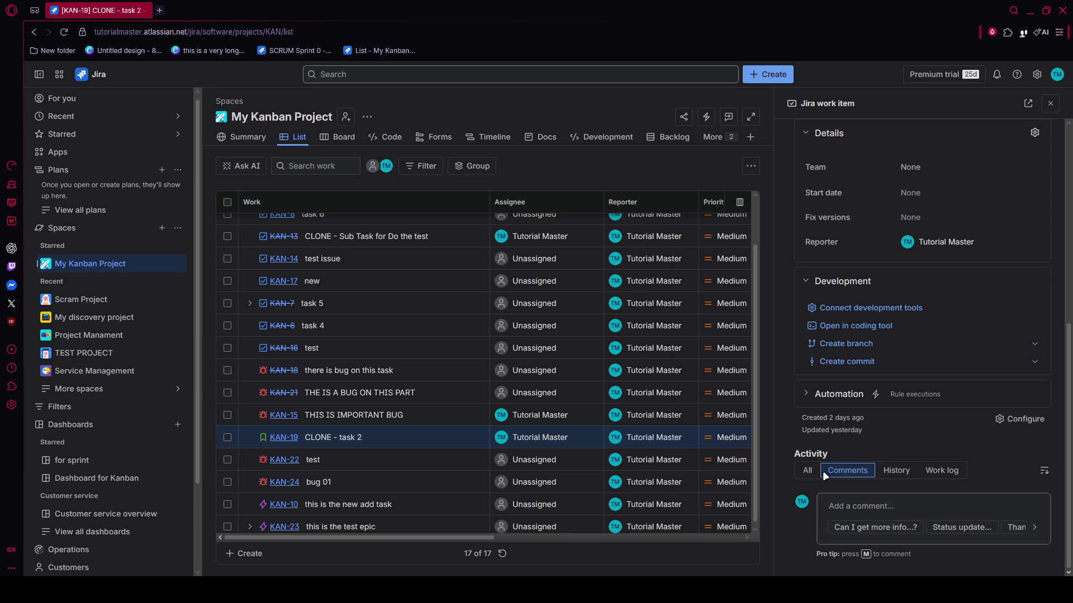
click(883, 503)
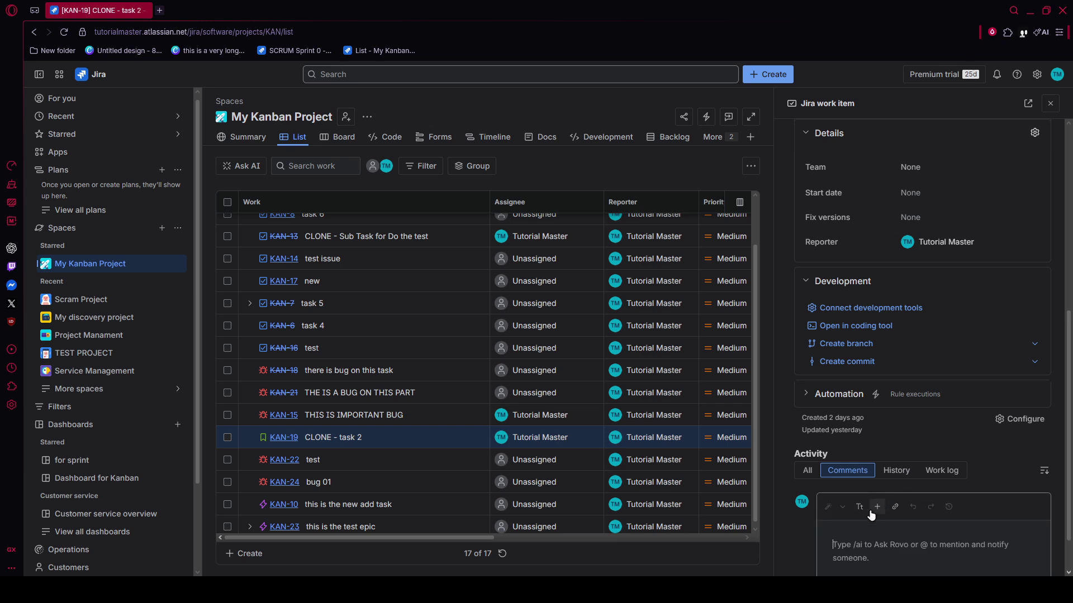
text(/ai)
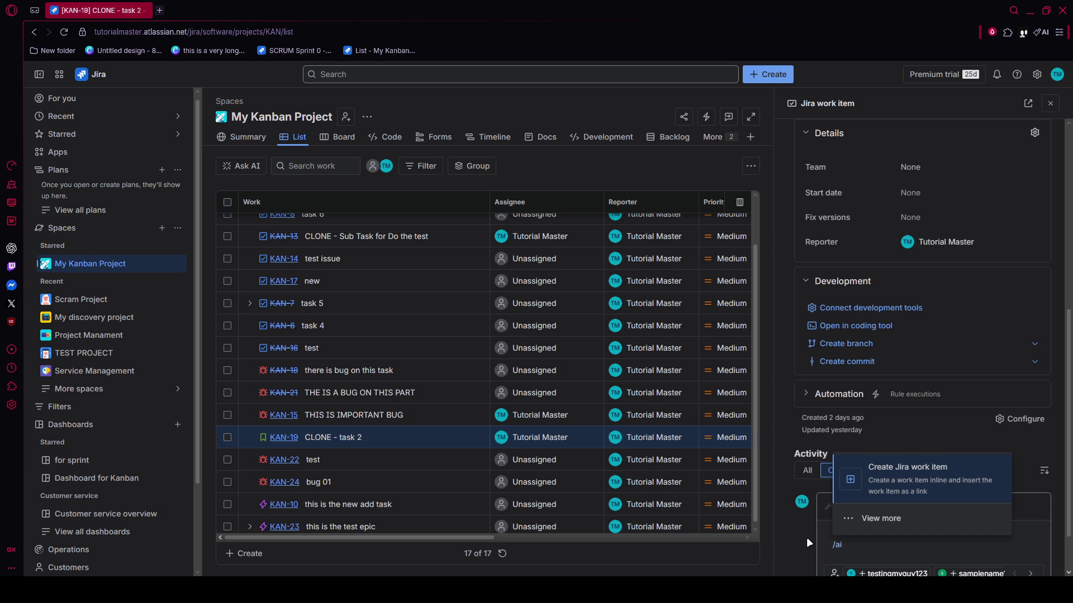
key(BackSpace)
key(BackSpace)
key(BackSpace)
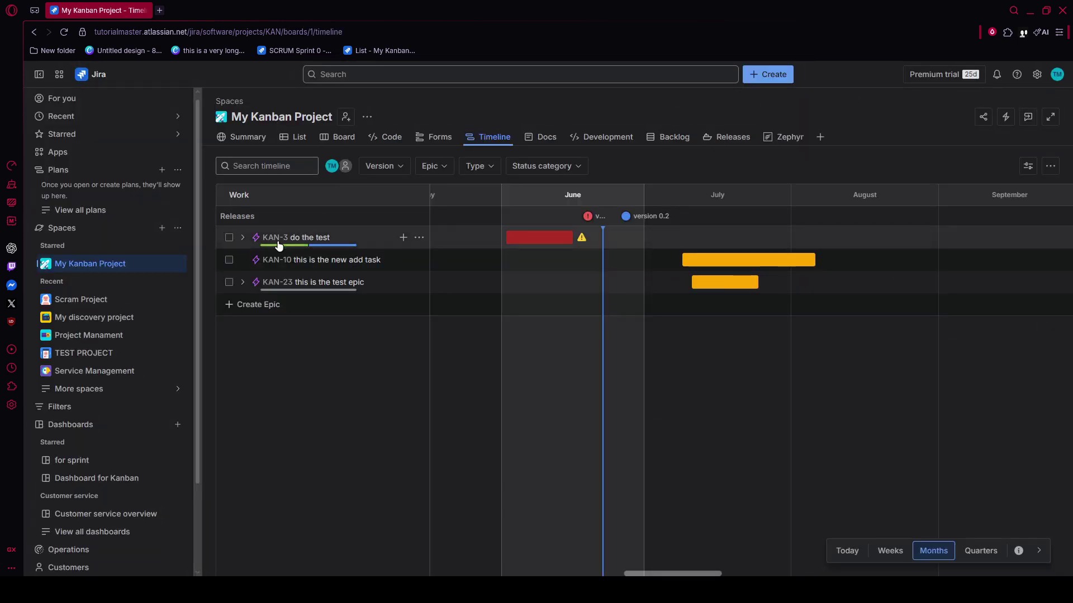
Step: Show the child work items of the epic KAN-3 (do the test) on the project's timeline
click(243, 238)
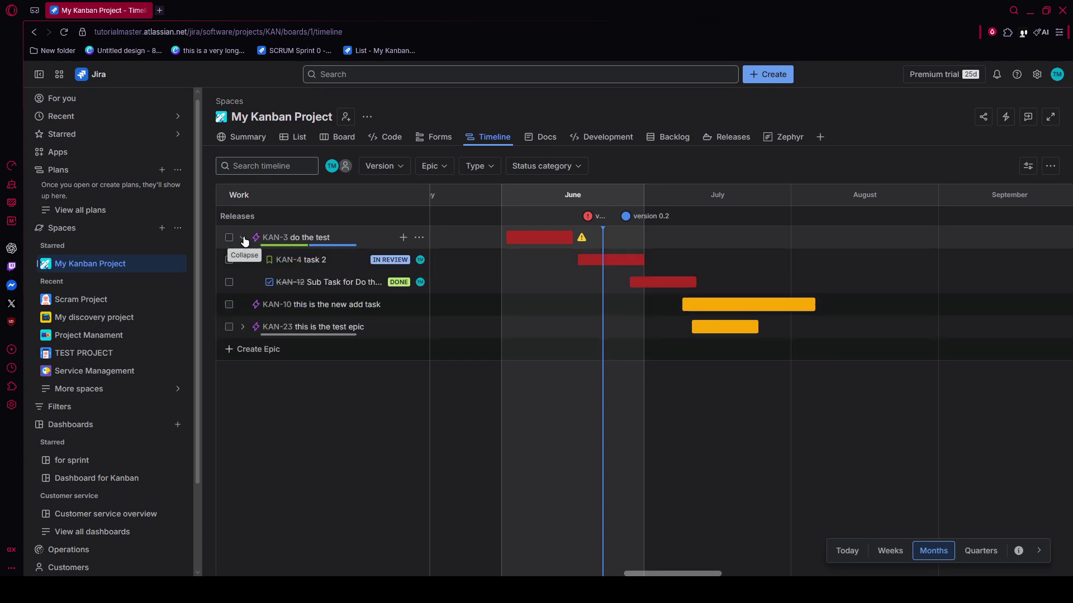